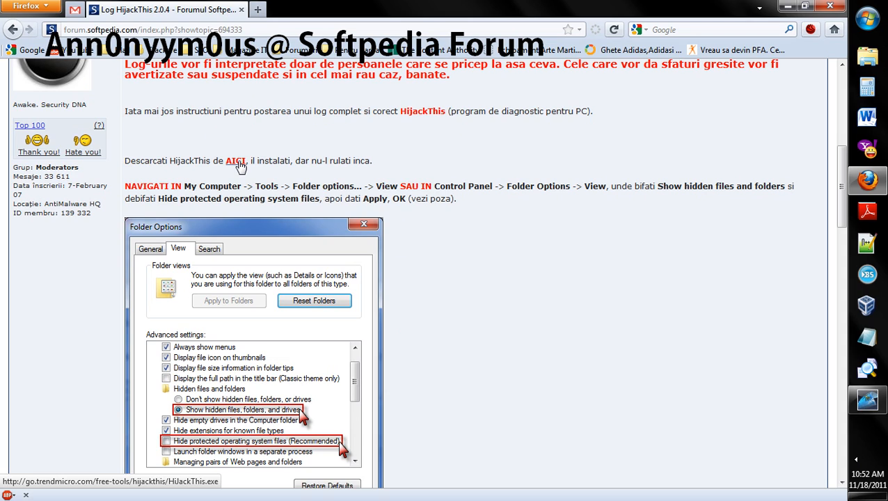
Download HiJackThis.exe from the forum's AICI link, save it, and run it from the downloads list
left_click(236, 161)
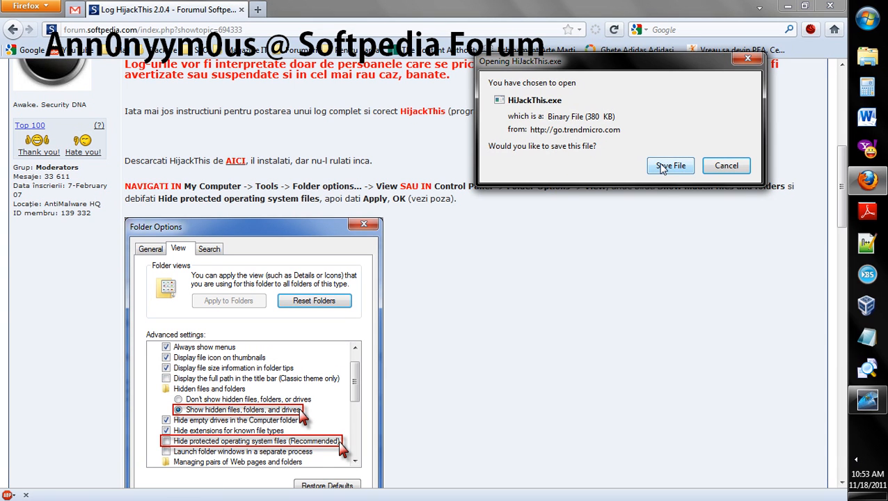
left_click(662, 167)
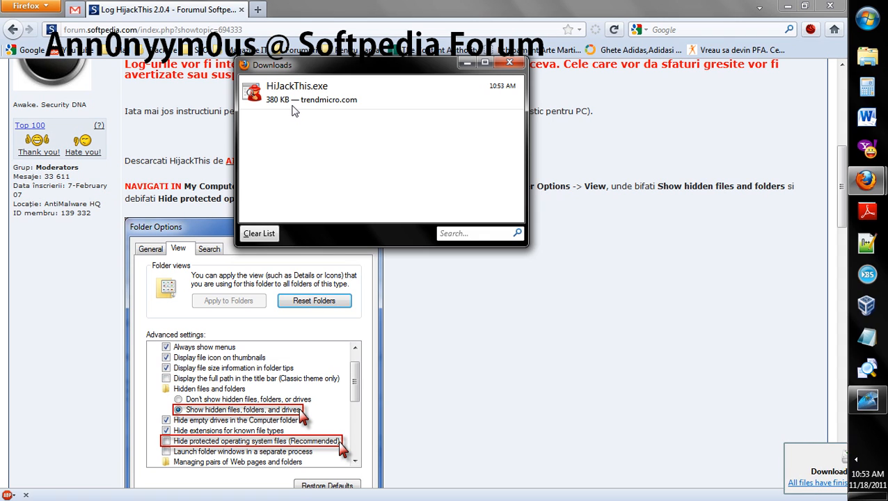
double_click(332, 91)
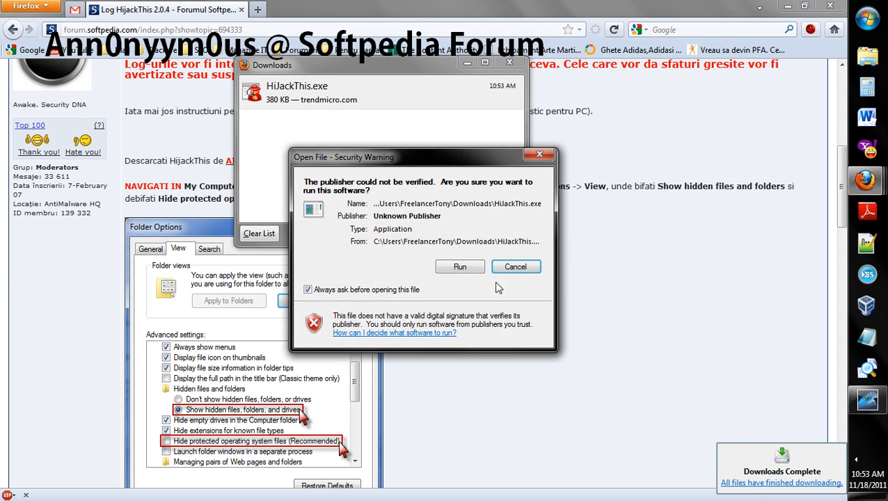
left_click(460, 267)
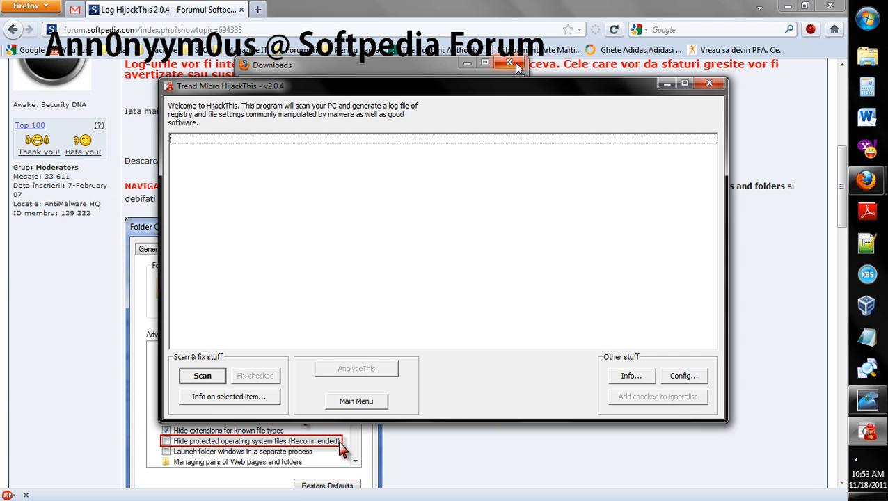
Close the downloads window, minimize the browser, and open Folder Options from the Control Panel's Appearance and Personalization category
left_click(515, 64)
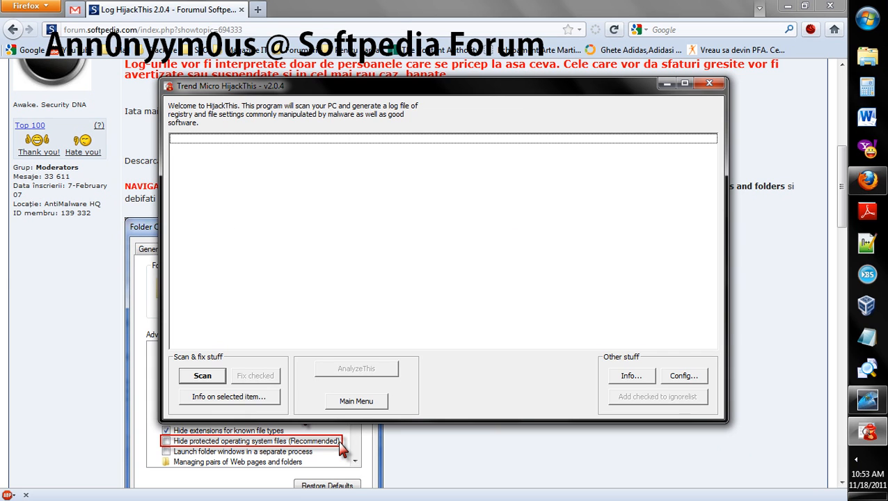
left_click(837, 9)
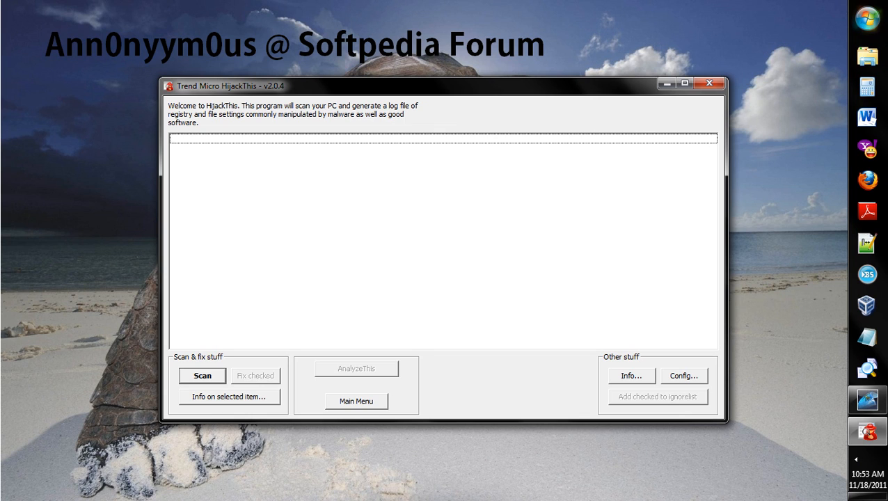
left_click(867, 19)
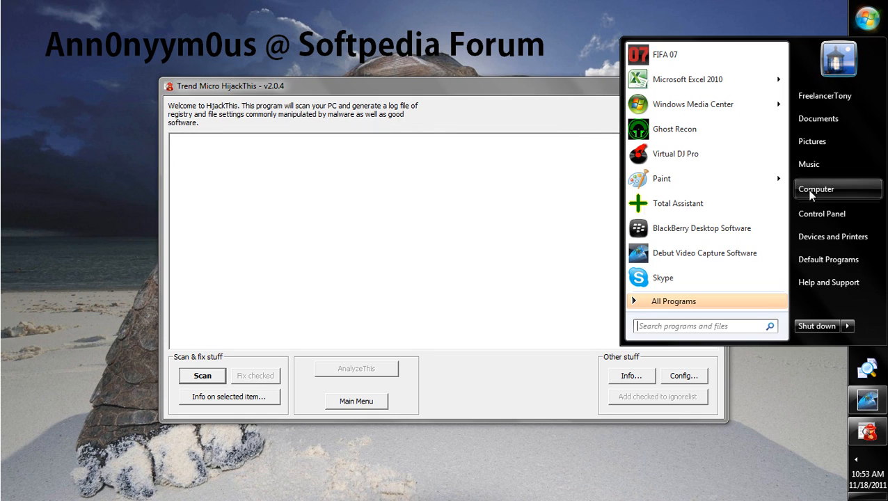
left_click(814, 215)
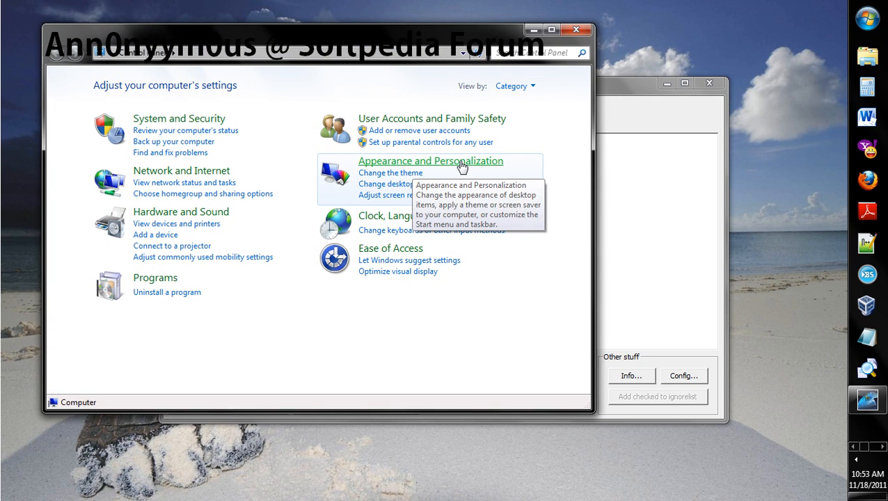
left_click(461, 167)
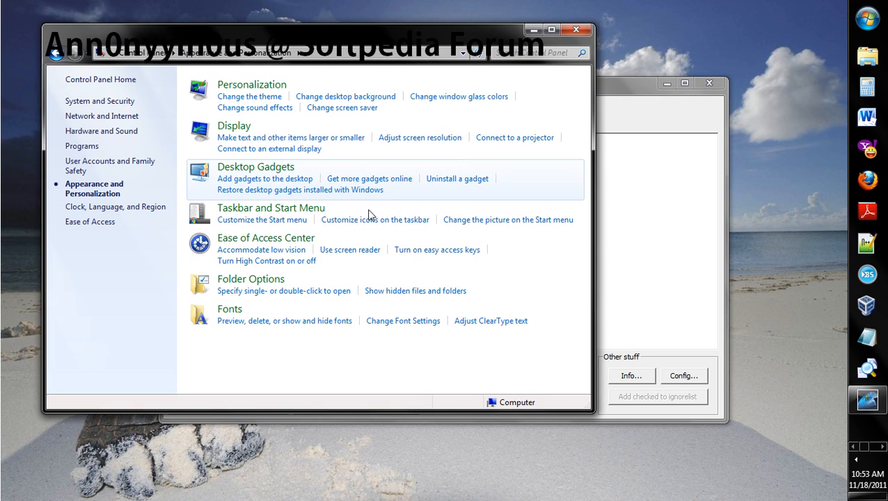
left_click(269, 284)
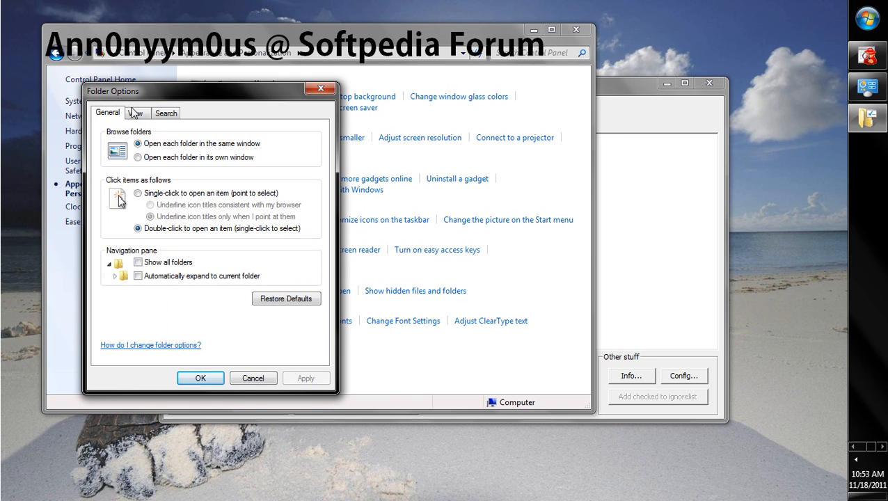
Turn on Show hidden files, folders, and drives in the folder view settings, confirm, and close the Control Panel
left_click(136, 115)
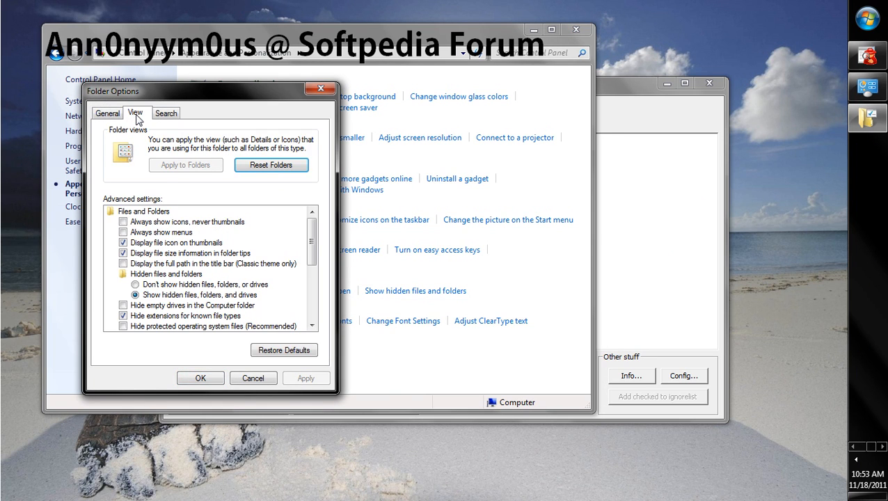
left_click(135, 296)
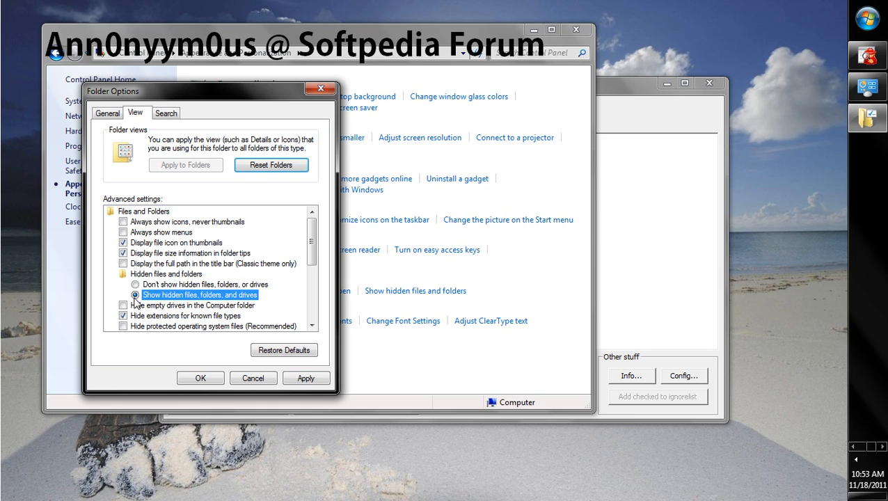
scroll(164, 287, "down", 2)
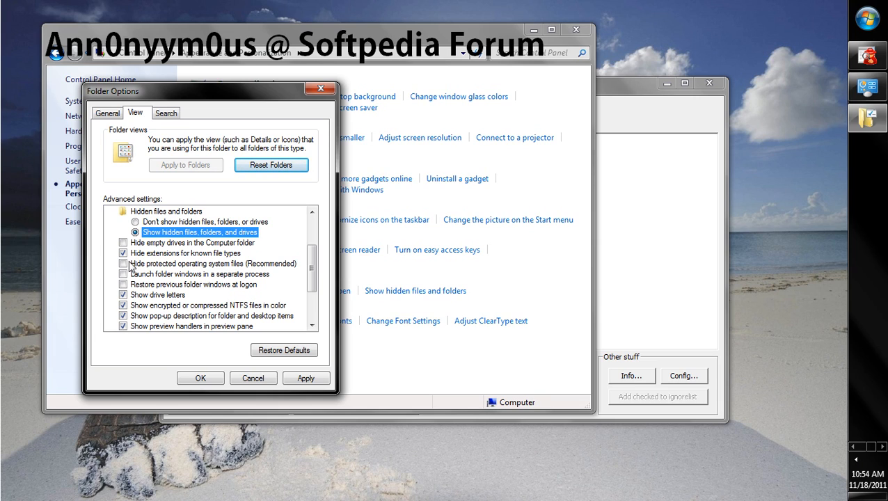
left_click(200, 378)
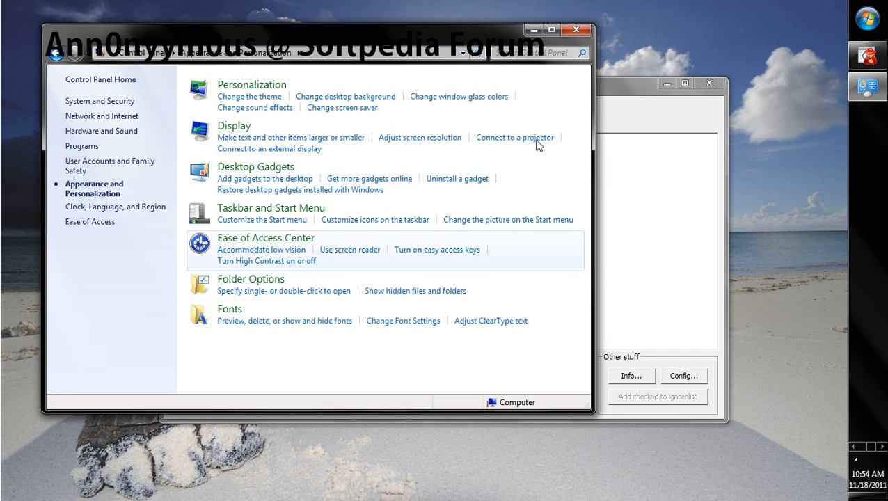
left_click(585, 27)
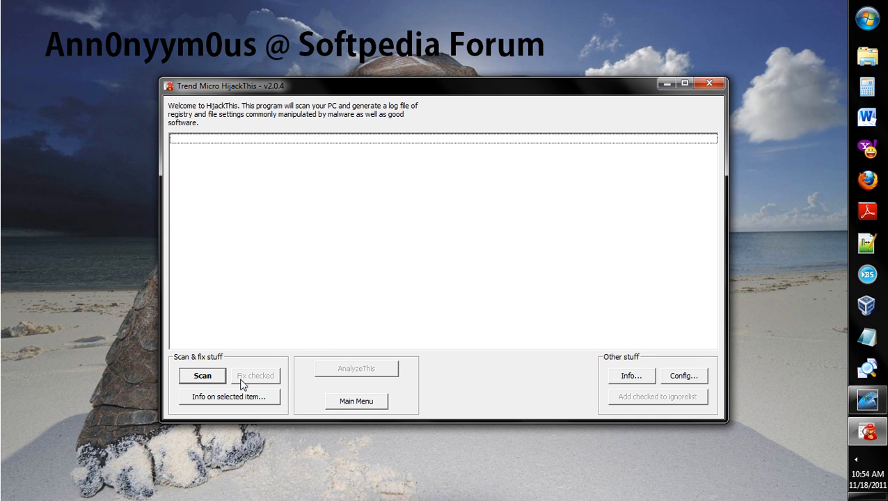
Run a HijackThis scan and scroll through the list of scan results
left_click(202, 375)
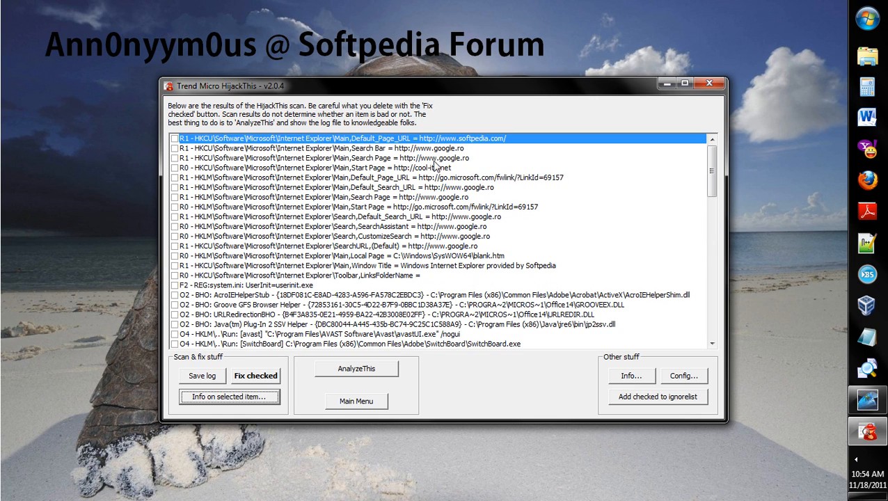
left_click_drag(712, 163, 711, 327)
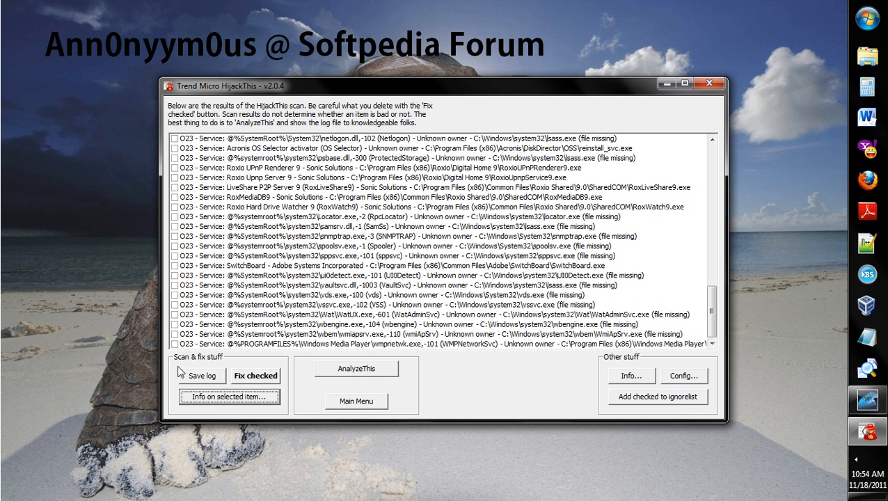
Save the scan log as hijackthis to the Desktop
left_click(208, 377)
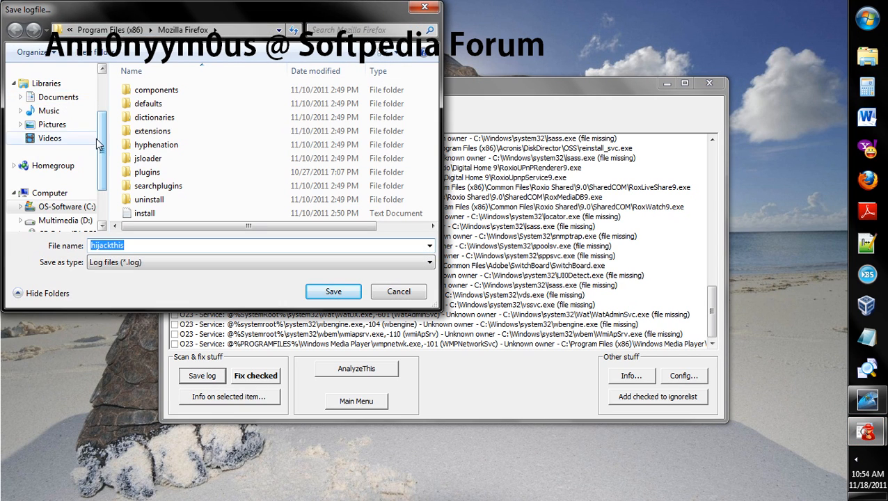
scroll(59, 115, "up", 3)
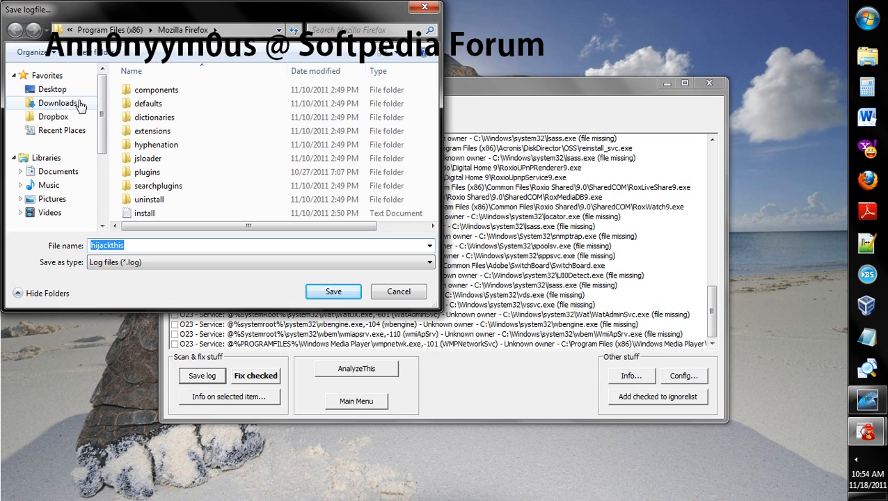
left_click(63, 90)
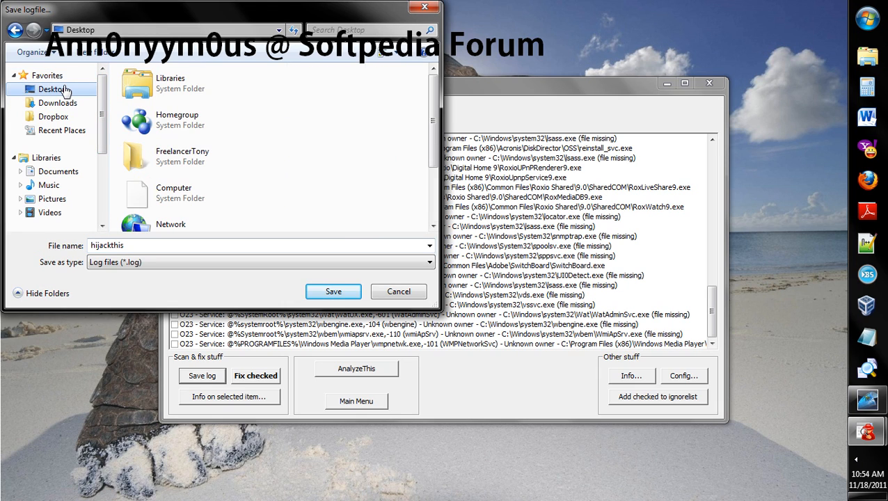
left_click(343, 296)
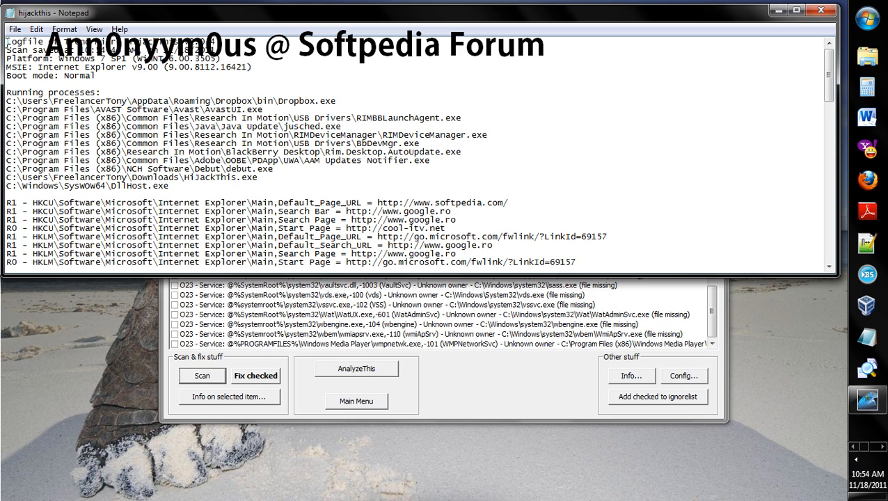
Select the whole log text in Notepad and copy it
left_click_drag(7, 42, 230, 179)
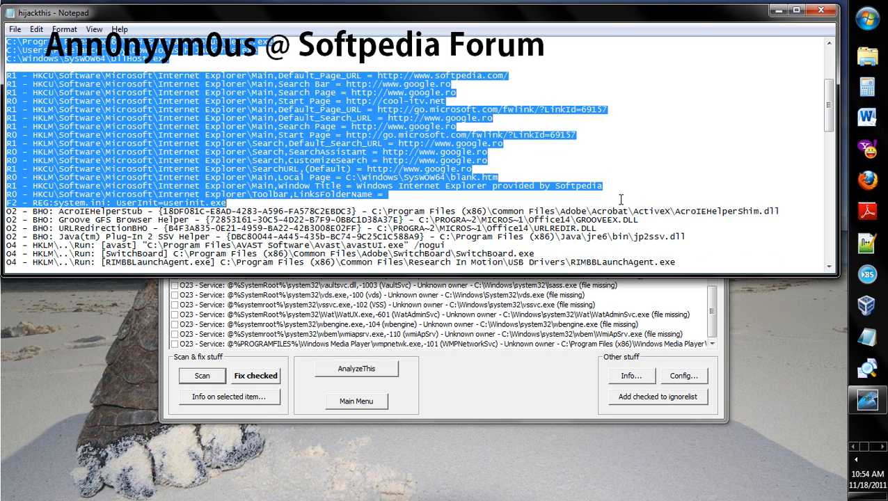
scroll(621, 201, "down", 20)
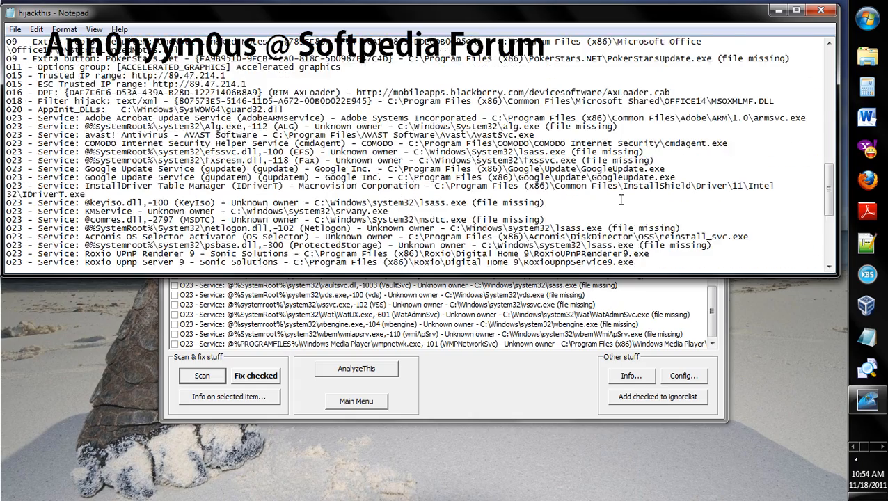
scroll(621, 201, "down", 1)
left_click_drag(622, 201, 220, 259)
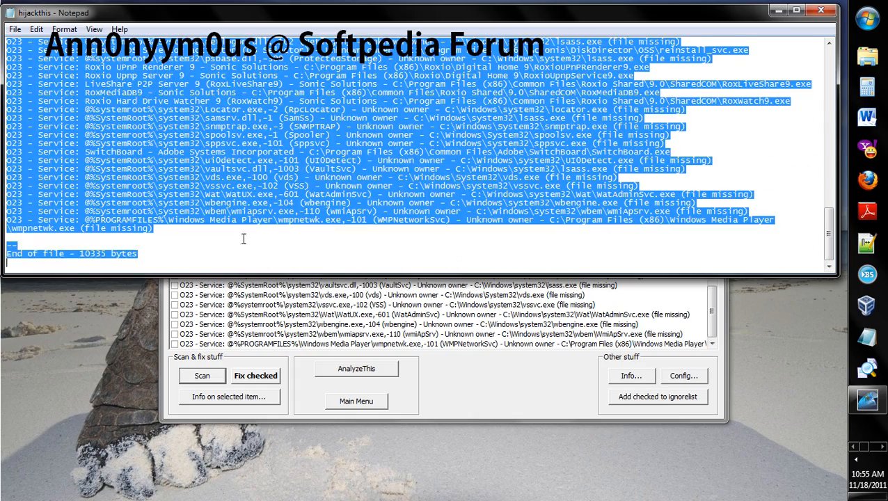
right_click(270, 199)
left_click(302, 240)
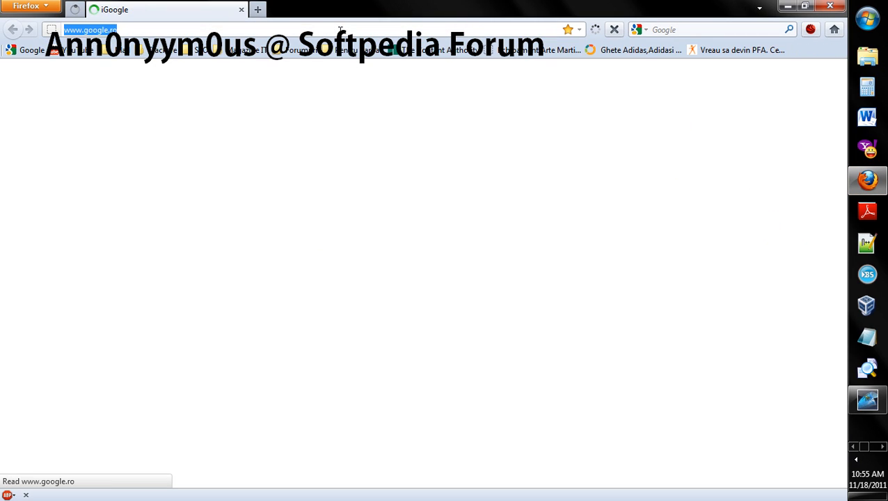
Switch to the browser and go to forum.softpedia.com
type("foru")
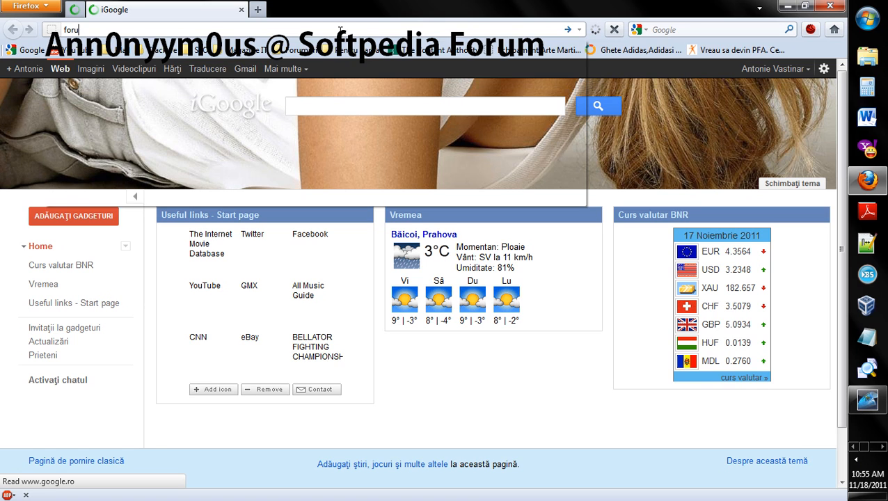
type("m.softpedia.com")
key("Return")
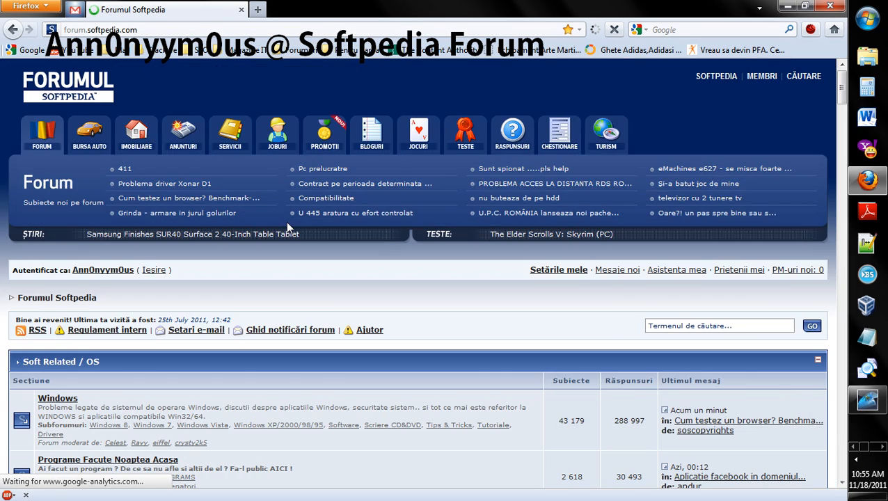
Open the Devirusare & raportare virusi/malware subforum inside the Antivirus & Security section
scroll(286, 222, "down", 7)
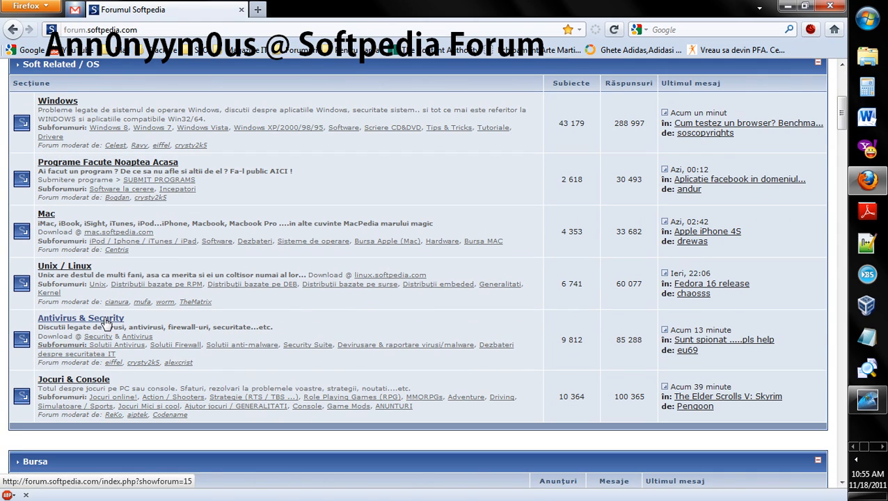
left_click(106, 323)
scroll(395, 254, "down", 5)
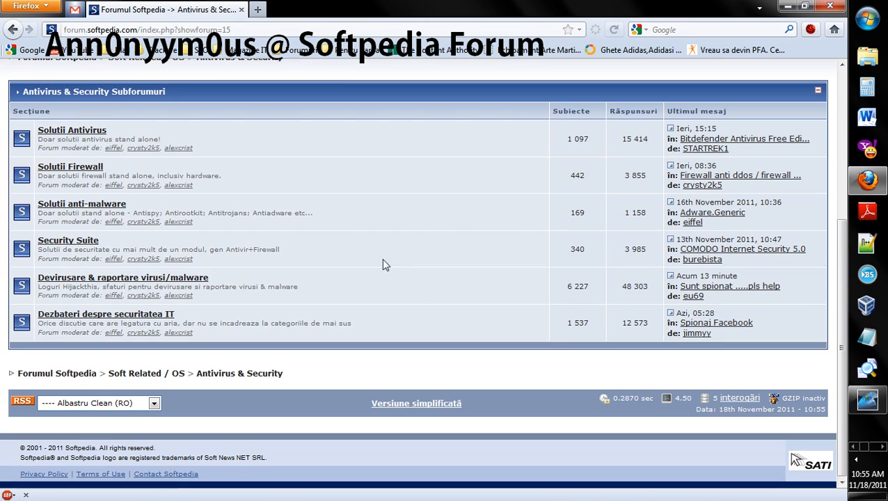
left_click(130, 280)
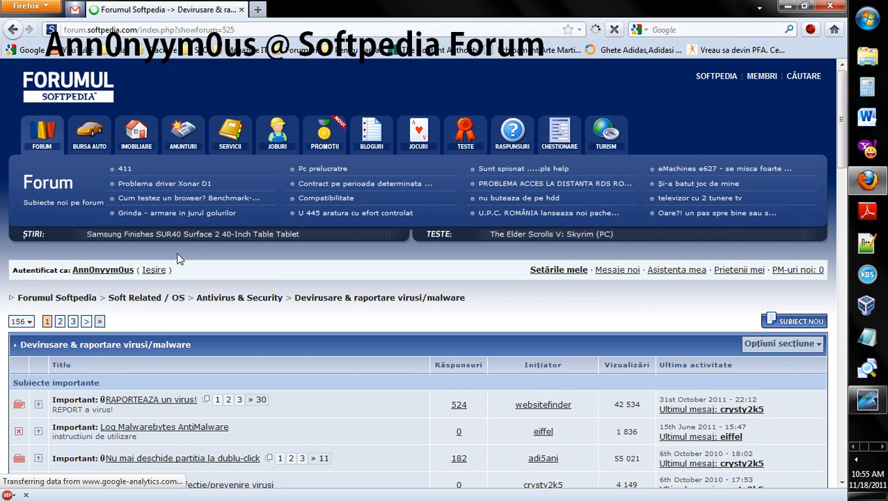
Start a new topic in the subforum and enter the title HijackThis followed by your forum username
scroll(177, 259, "down", 5)
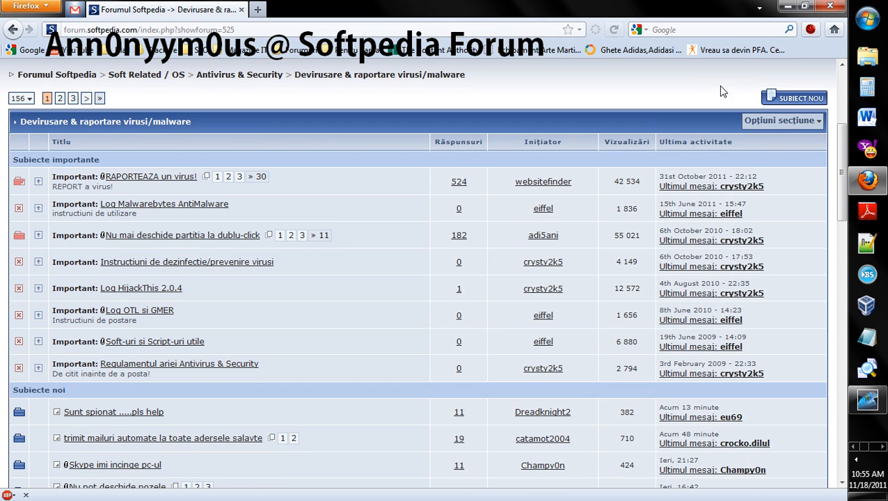
left_click(801, 100)
scroll(795, 101, "down", 5)
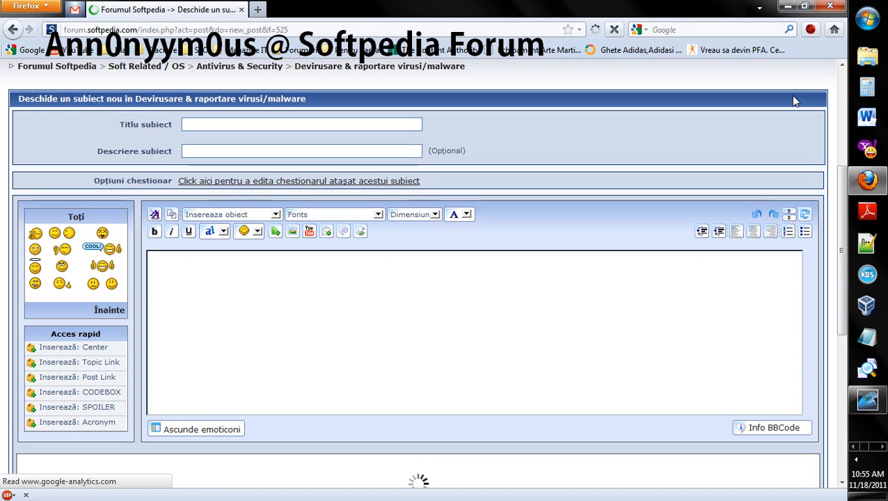
left_click(304, 124)
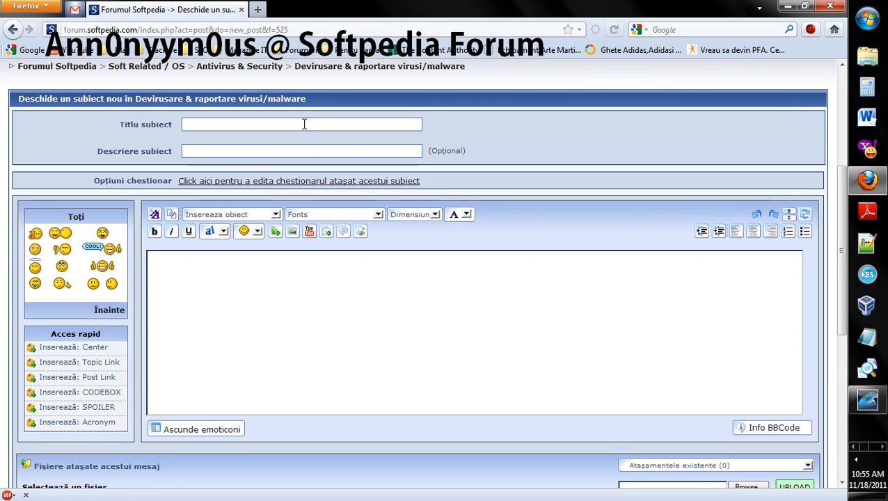
type("Hijac")
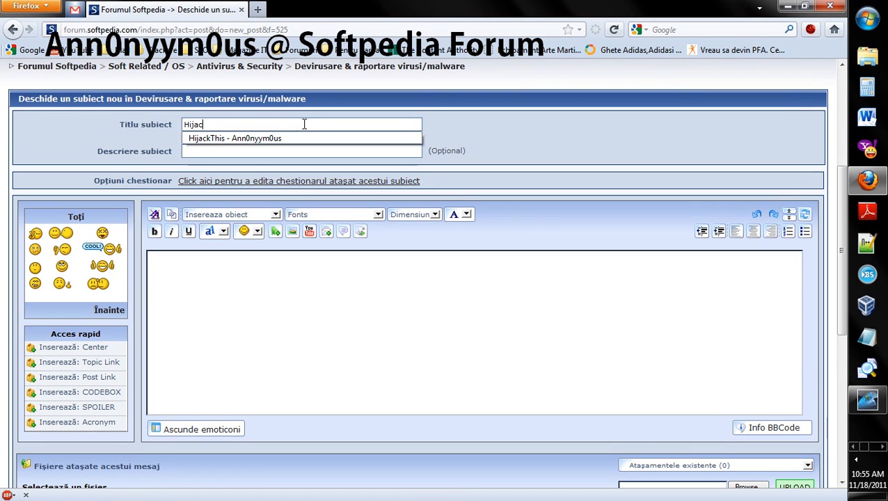
type("kThis")
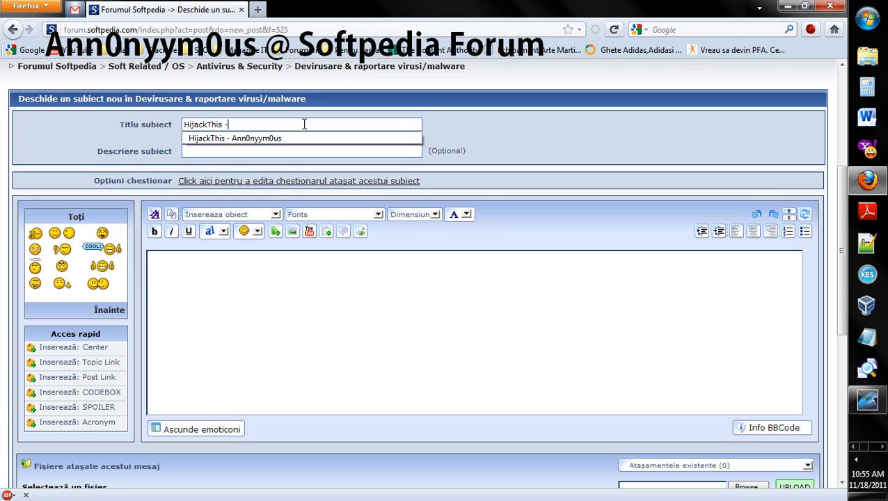
type(" - ")
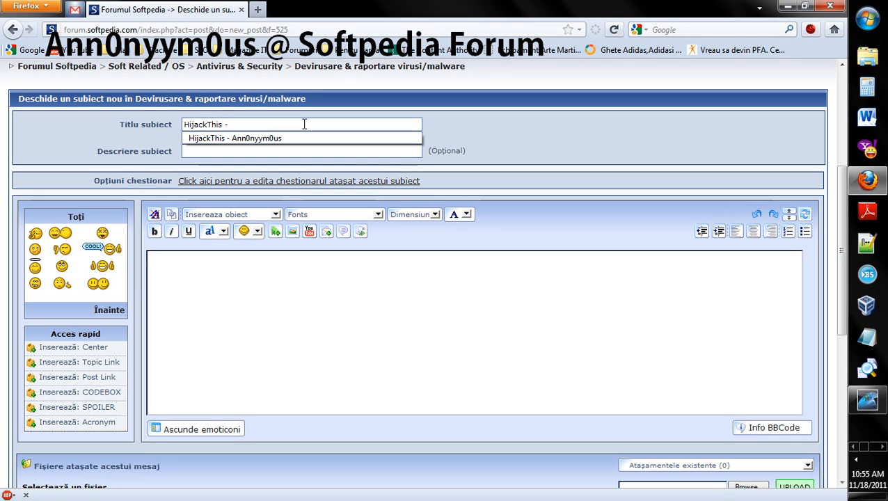
type("Ann0")
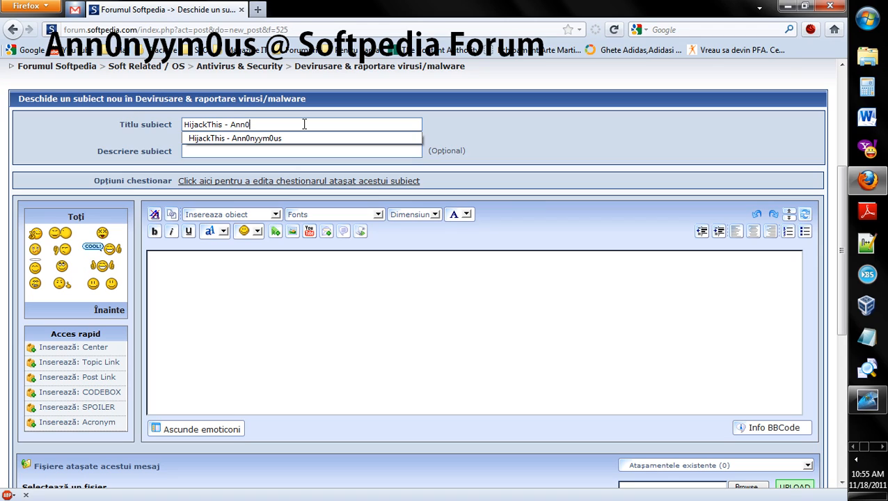
type("nyym0us")
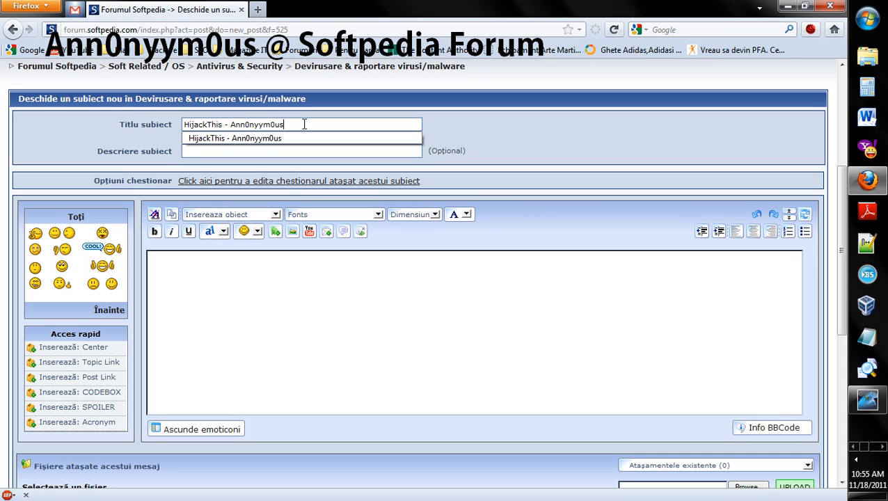
key("Tab")
key("Tab")
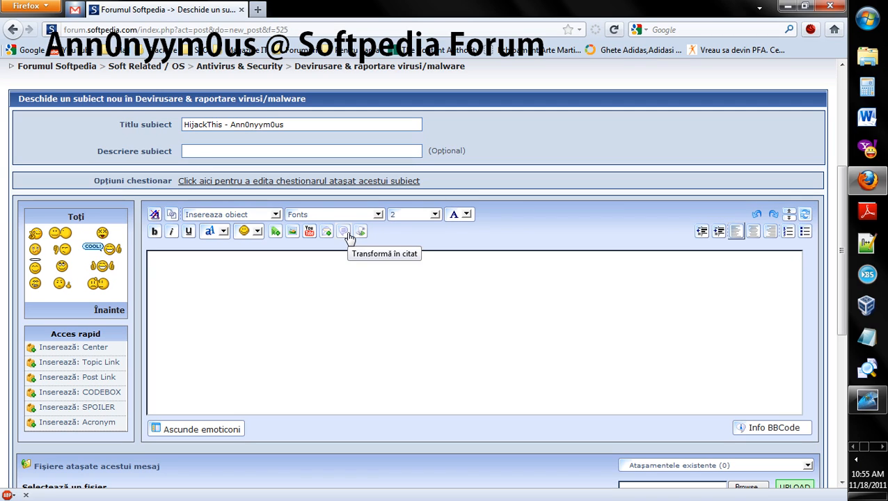
Insert quote tags in the message body and paste the copied log between them
left_click(346, 234)
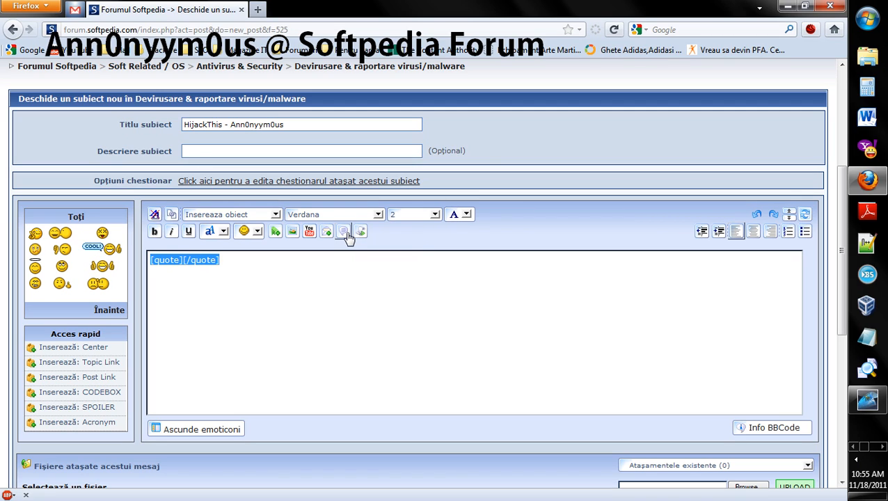
left_click(184, 259)
right_click(183, 260)
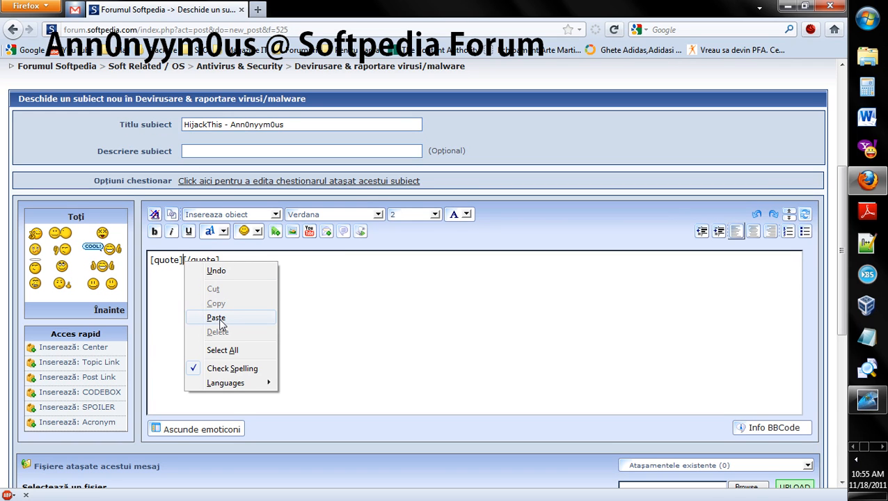
left_click(217, 318)
Add the line "Mozilla se incarca foarte greu." two lines below the closing quote tag
scroll(222, 318, "up", 4)
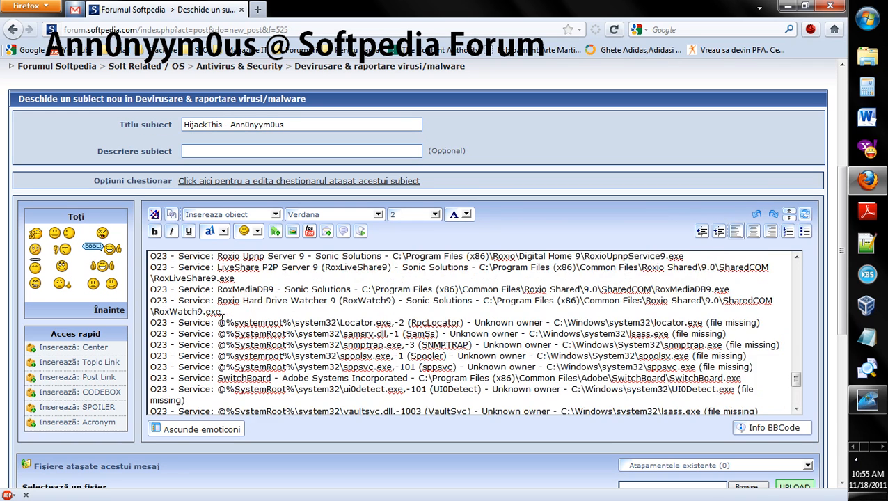
scroll(222, 318, "down", 4)
left_click(197, 405)
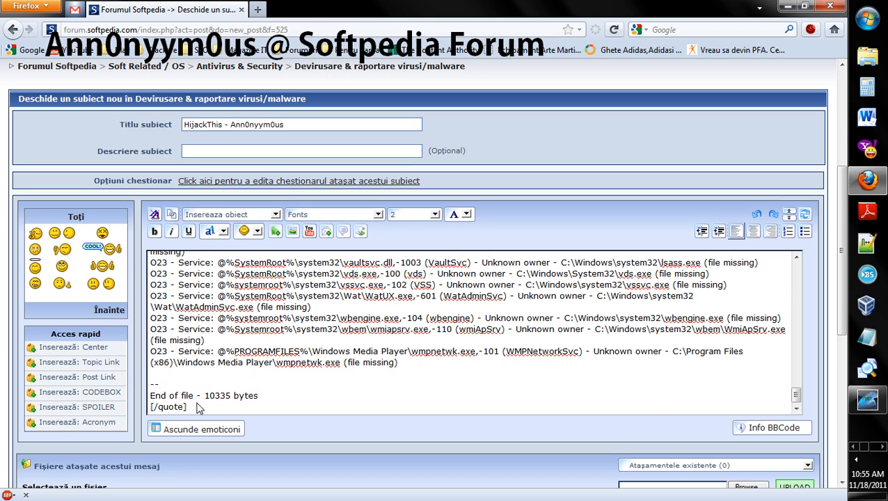
key("Return")
key("Return")
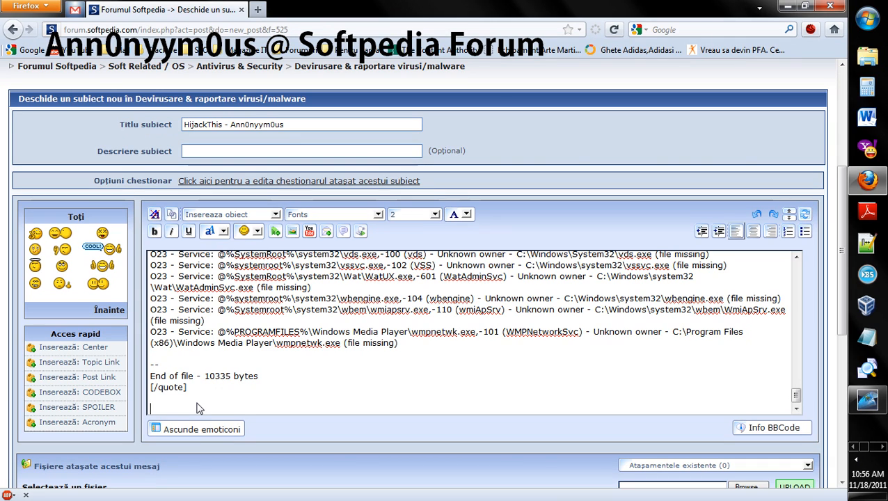
type("Mozilla s")
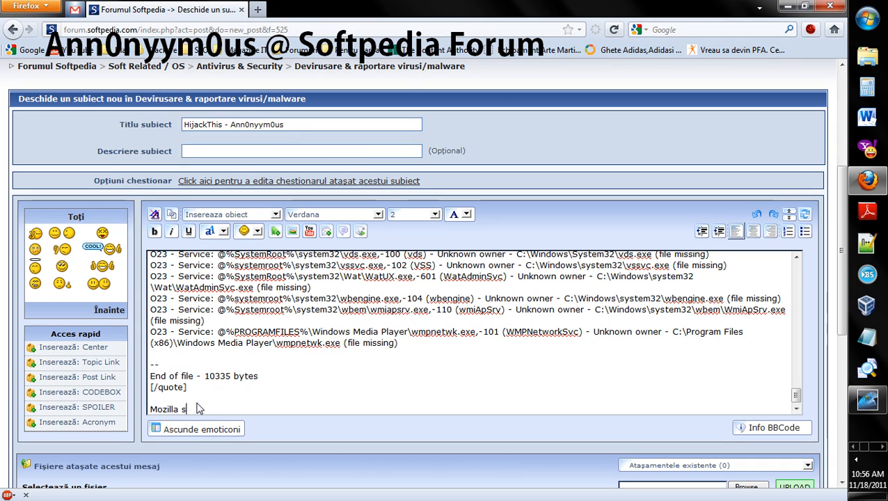
type("e incarca f")
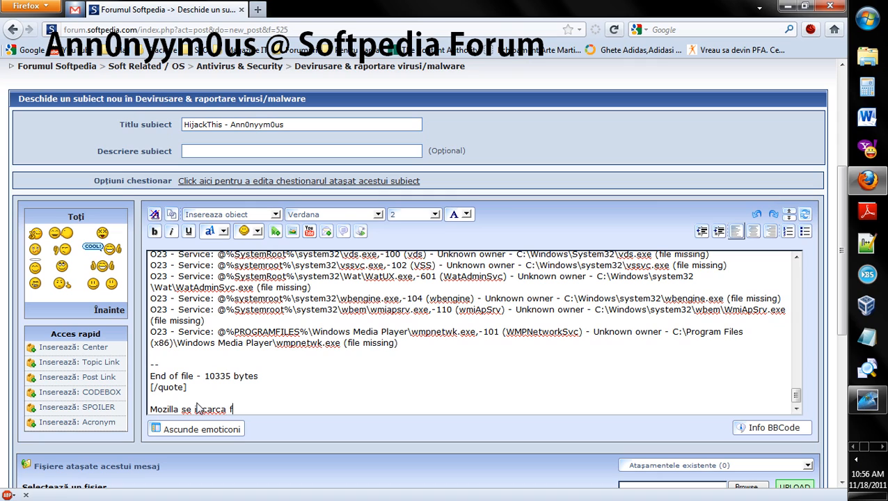
type("oarte greu.")
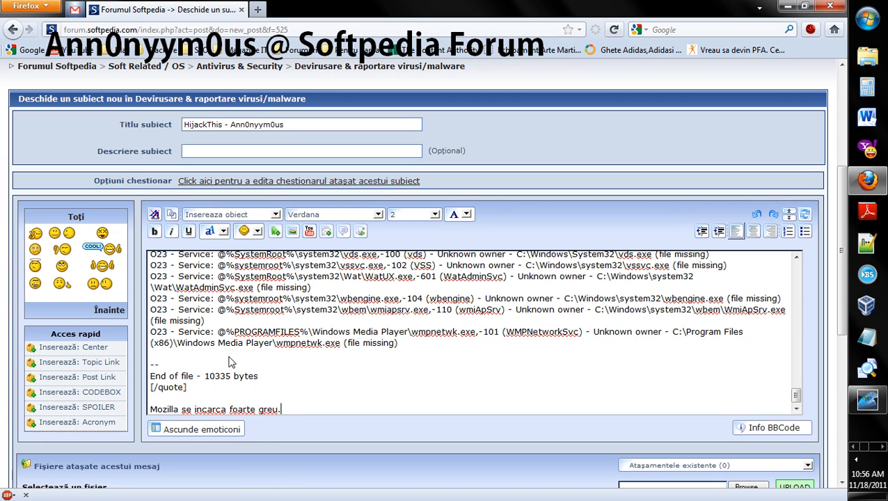
Preview the new topic's message
scroll(232, 360, "down", 1)
scroll(233, 360, "down", 5)
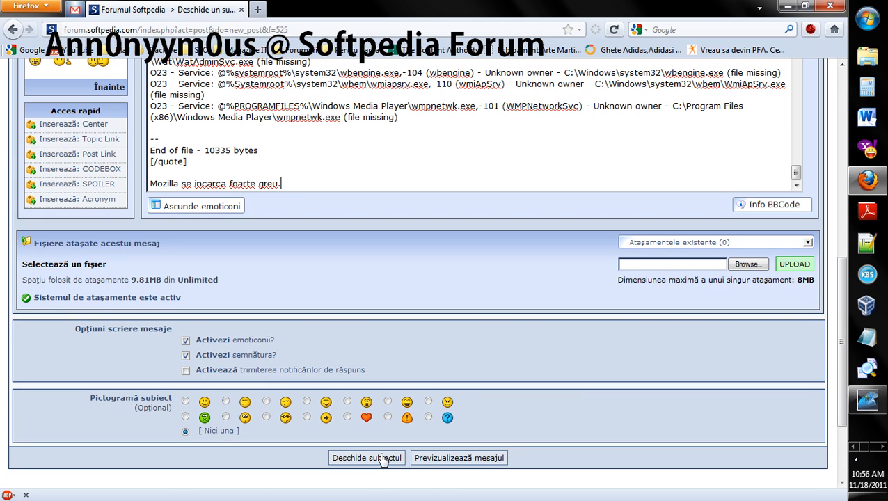
left_click(441, 459)
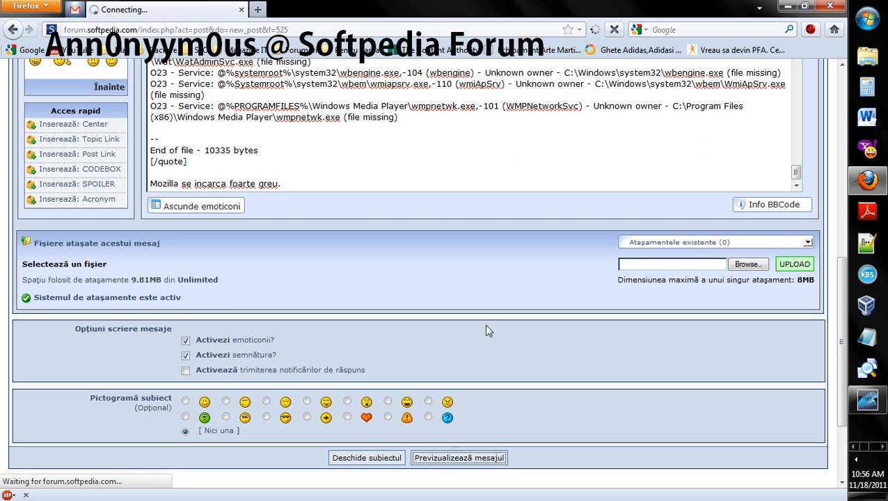
Scroll through the message preview to check the quoted log and the added text
scroll(488, 319, "down", 15)
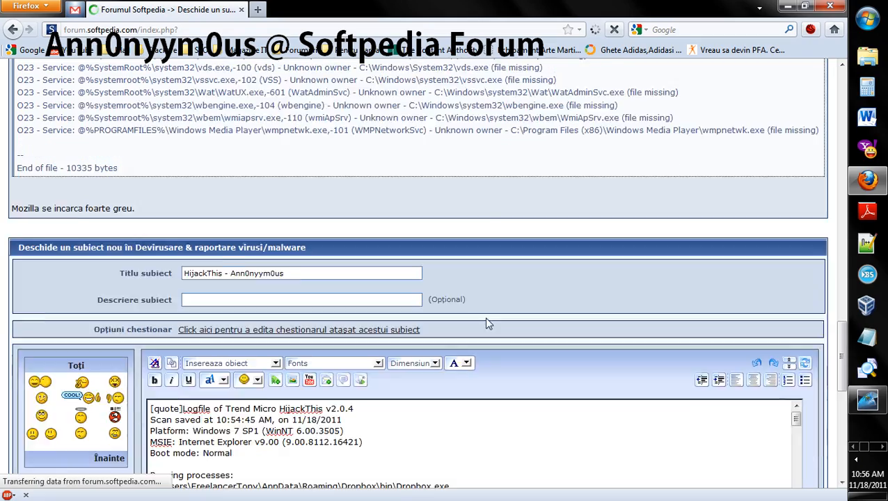
scroll(489, 320, "up", 5)
scroll(490, 323, "up", 10)
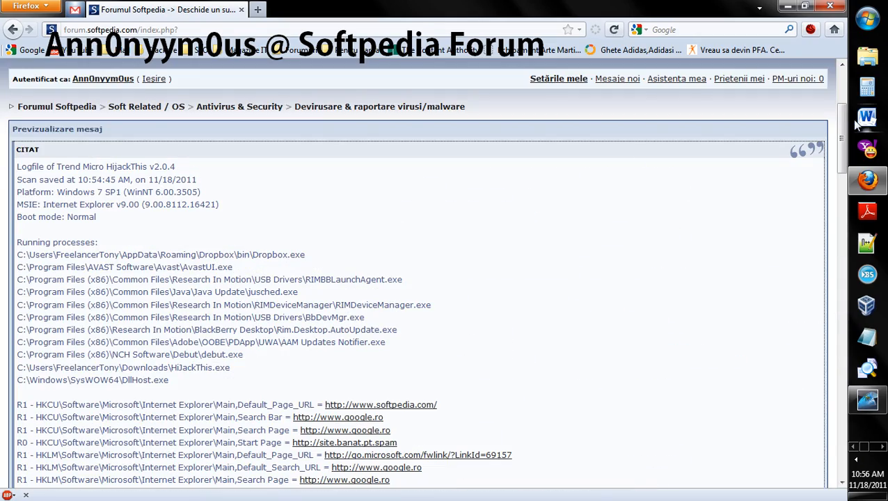
left_click_drag(843, 121, 837, 336)
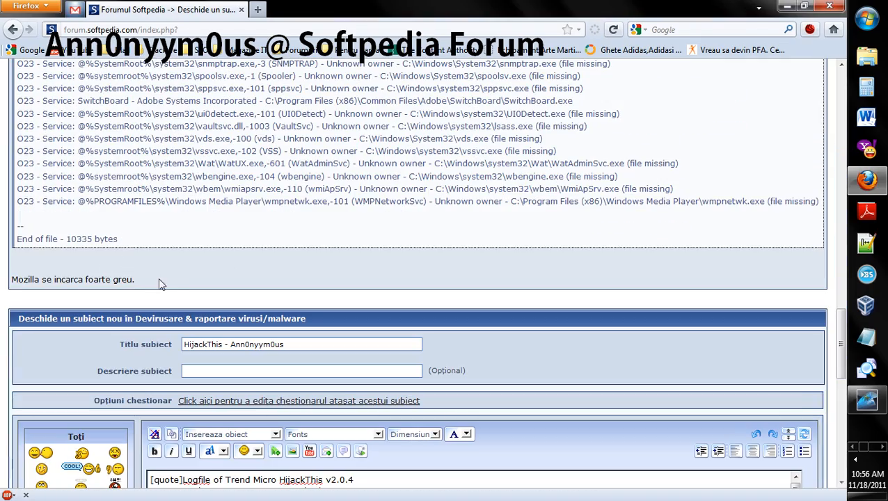
left_click_drag(150, 282, 4, 290)
left_click(237, 282)
scroll(237, 282, "up", 20)
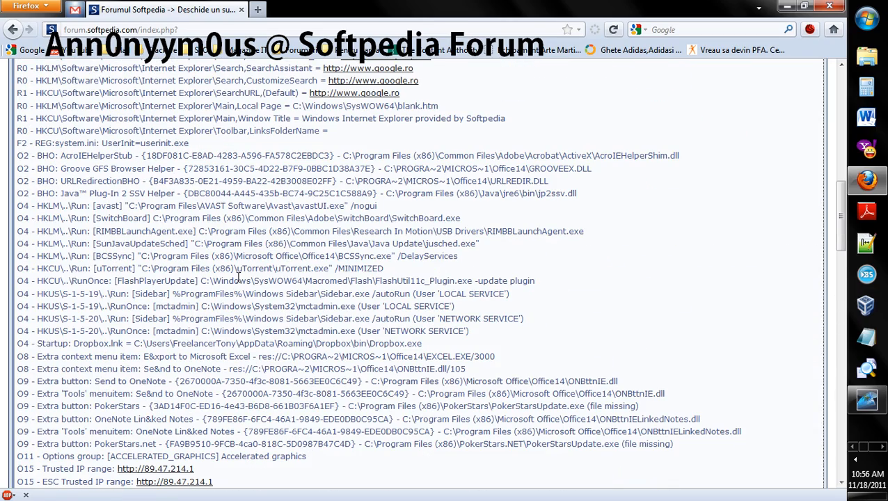